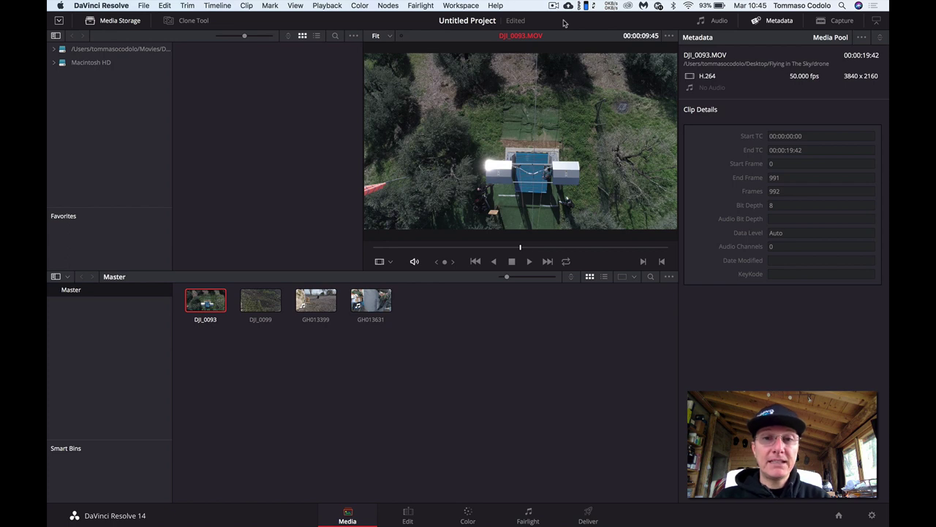
Spread out all open windows to show the Resolve project beside About This Mac.
key(ctrl+Up)
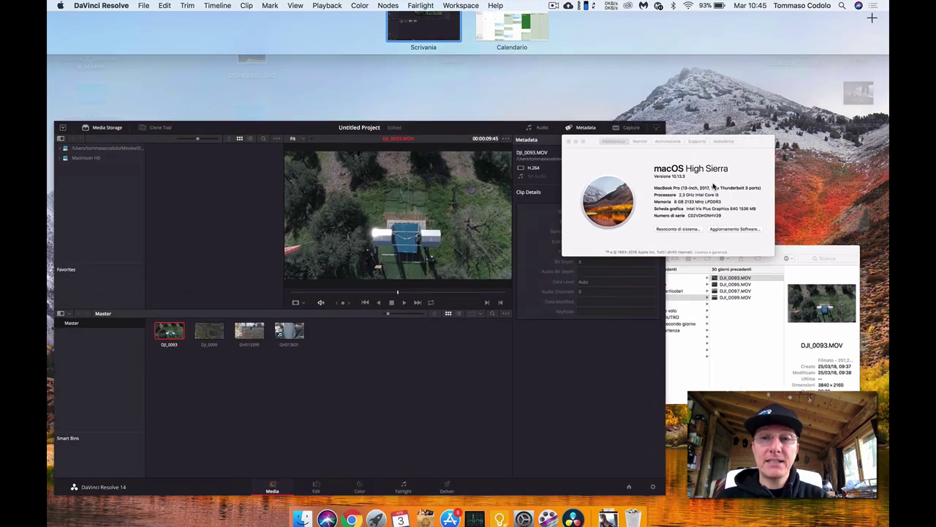
Highlight the Intel Iris Plus Graphics 640 line in About This Mac, then go back to Resolve.
click(713, 187)
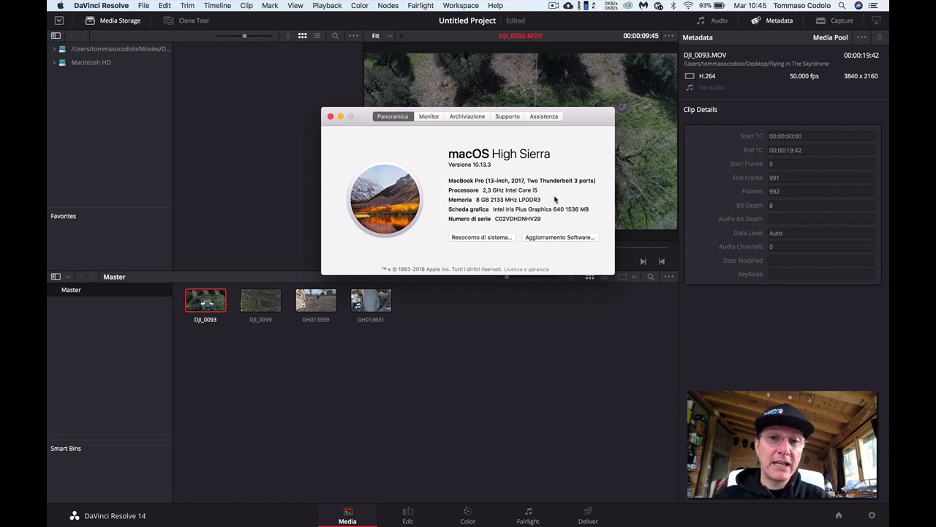
drag(493, 209, 589, 209)
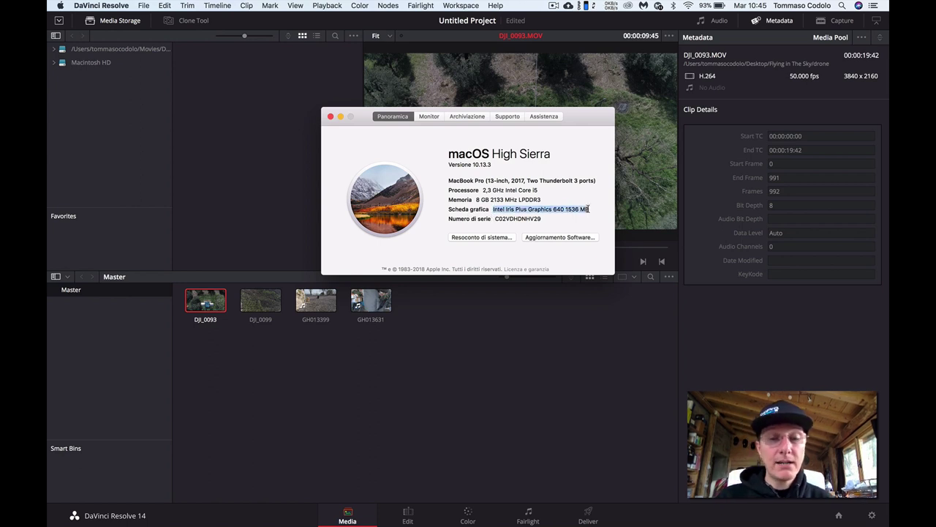
click(538, 387)
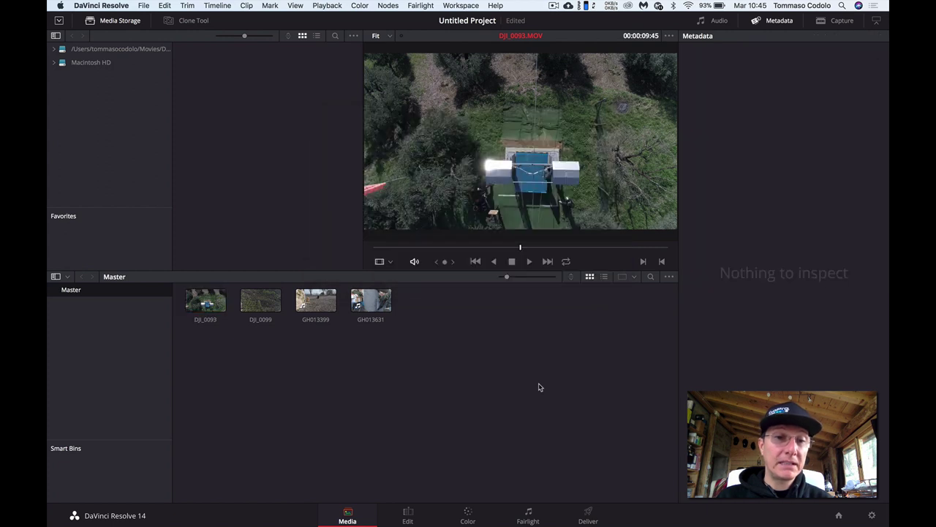
Play back the GH013399 clip and check the GH013631 clip's details card.
click(304, 306)
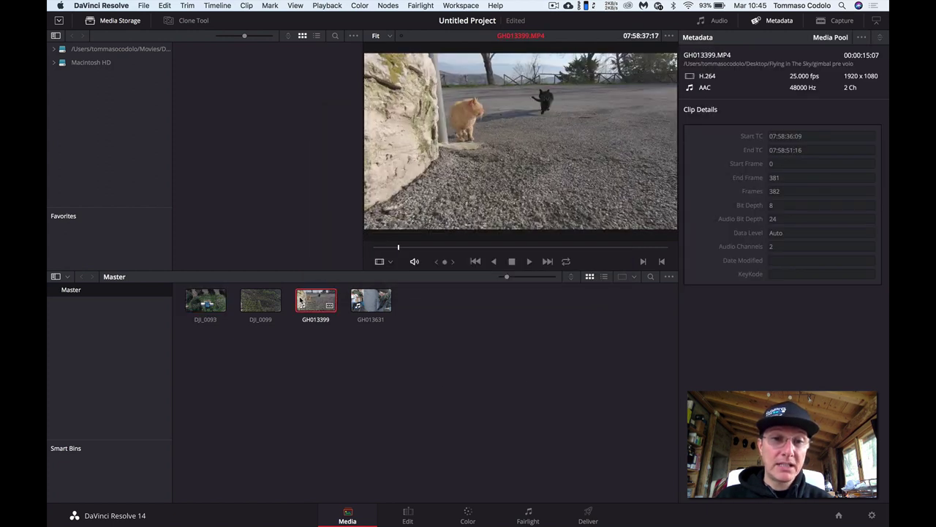
key(space)
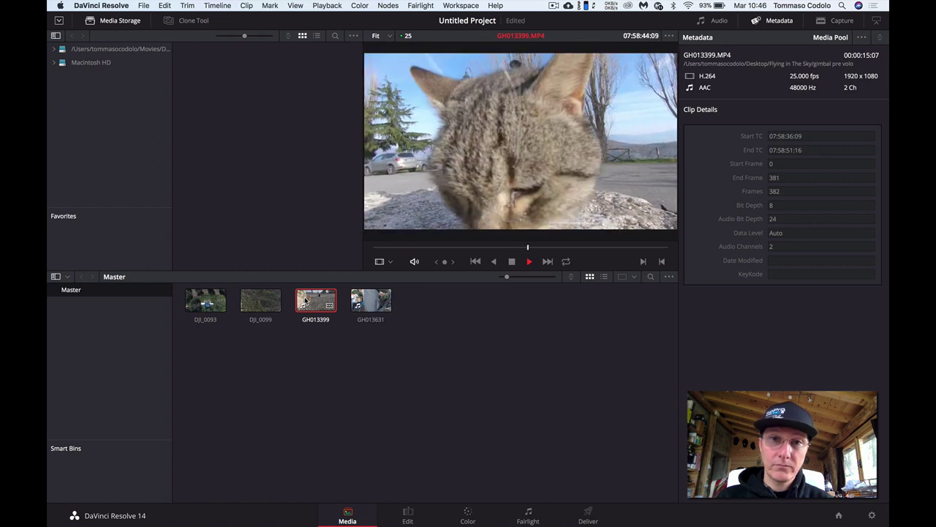
key(space)
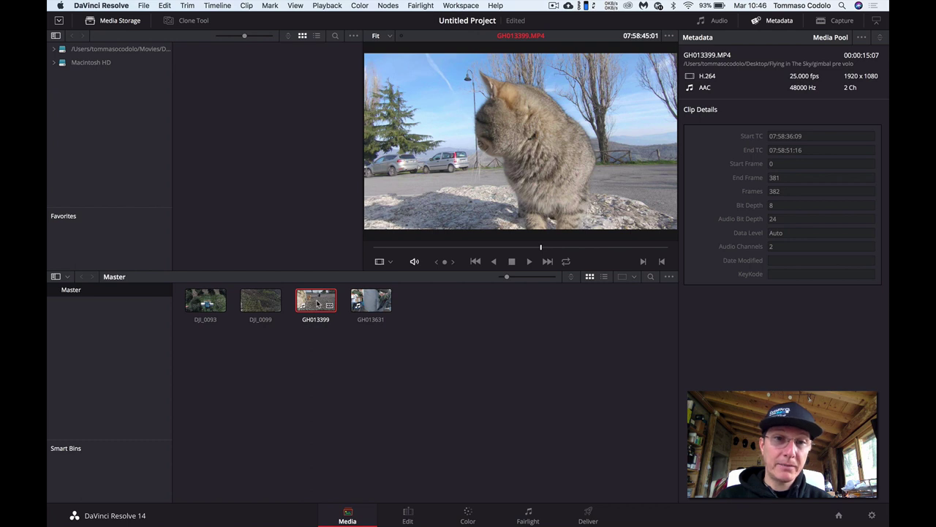
mouse_move(329, 308)
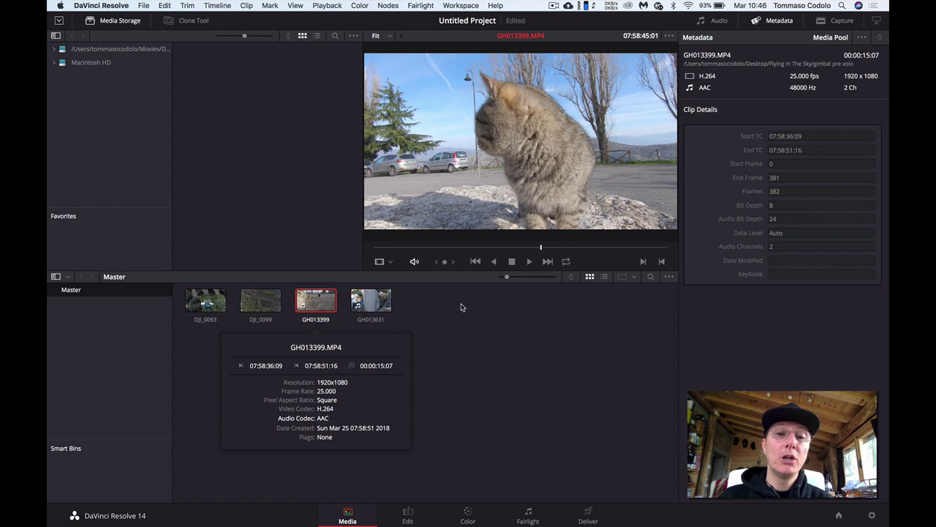
click(361, 302)
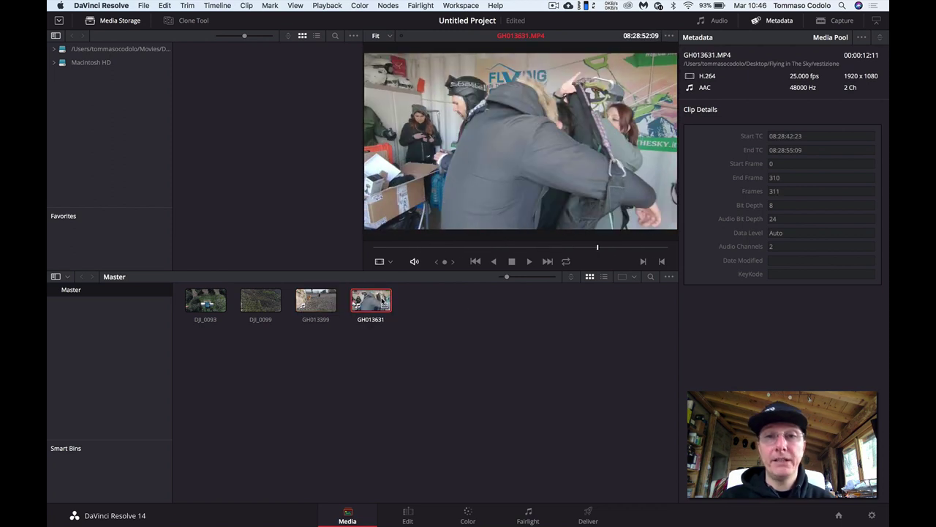
mouse_move(385, 306)
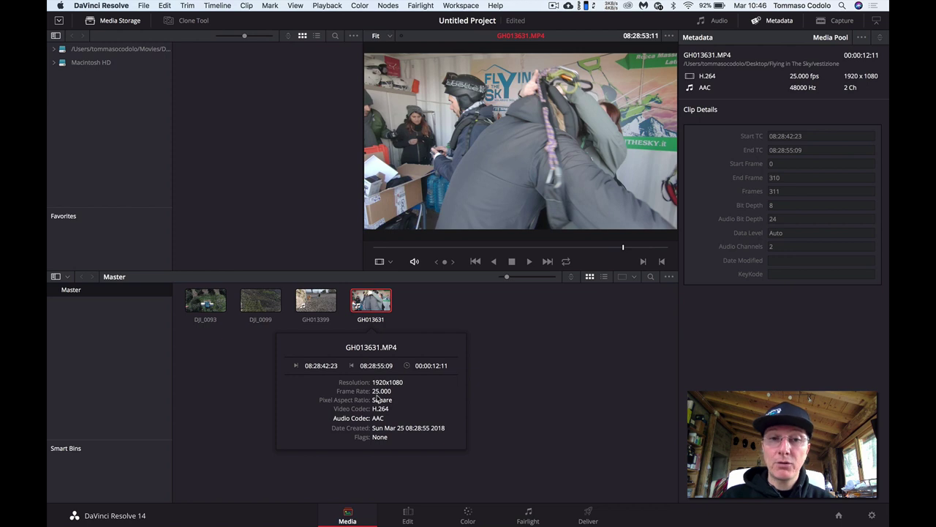
click(198, 364)
Load DJI_0093, confirm its 3840x2160 50 fps specs, and play it through.
click(192, 300)
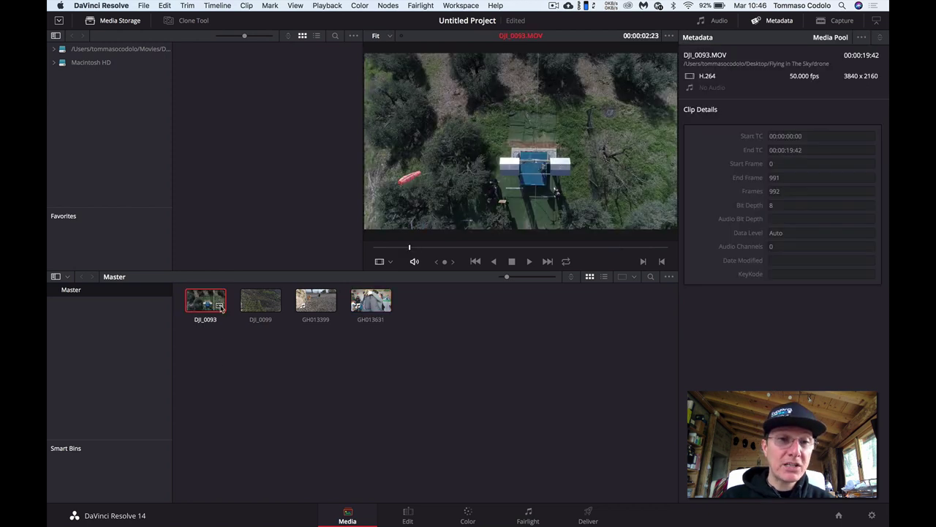
click(219, 306)
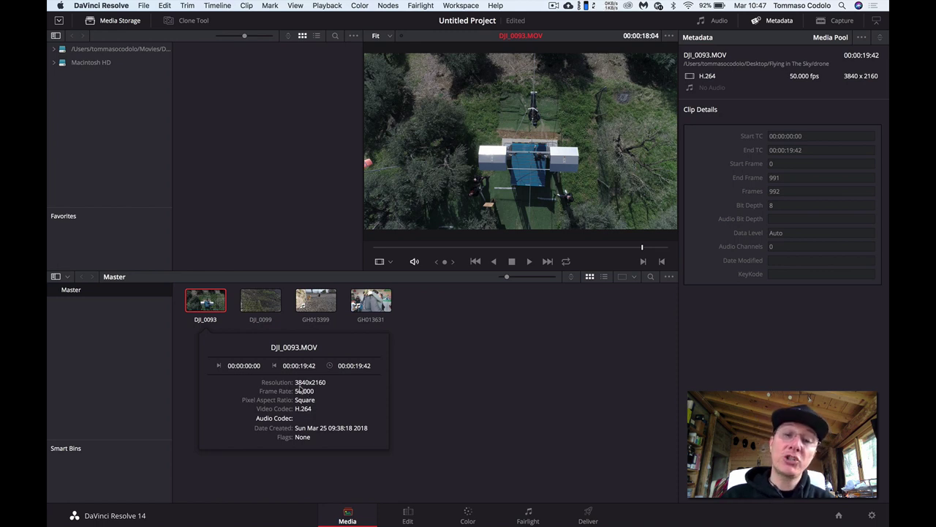
click(194, 304)
key(space)
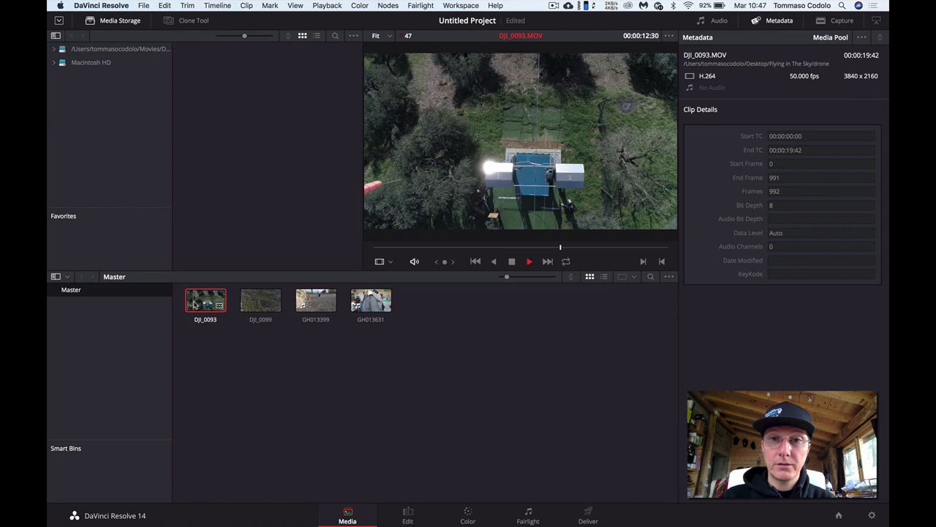
key(End)
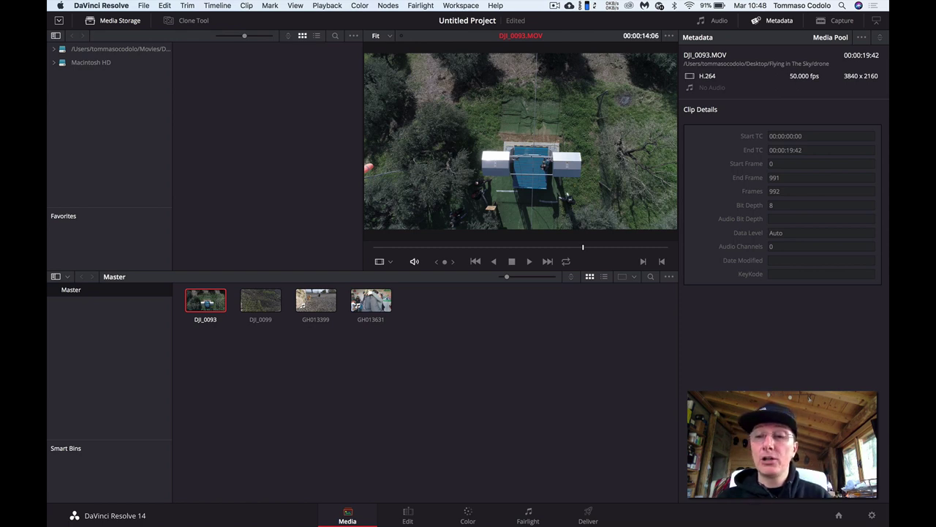
In Project Settings, review the optimized media format list, keeping ProRes 422 HQ.
click(873, 516)
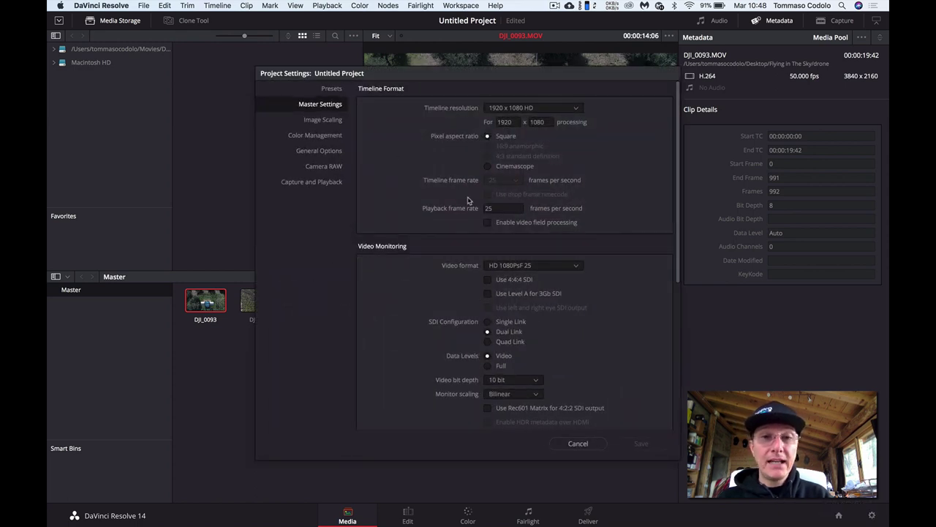
scroll(462, 317, down, 3)
scroll(459, 322, down, 3)
scroll(457, 329, down, 3)
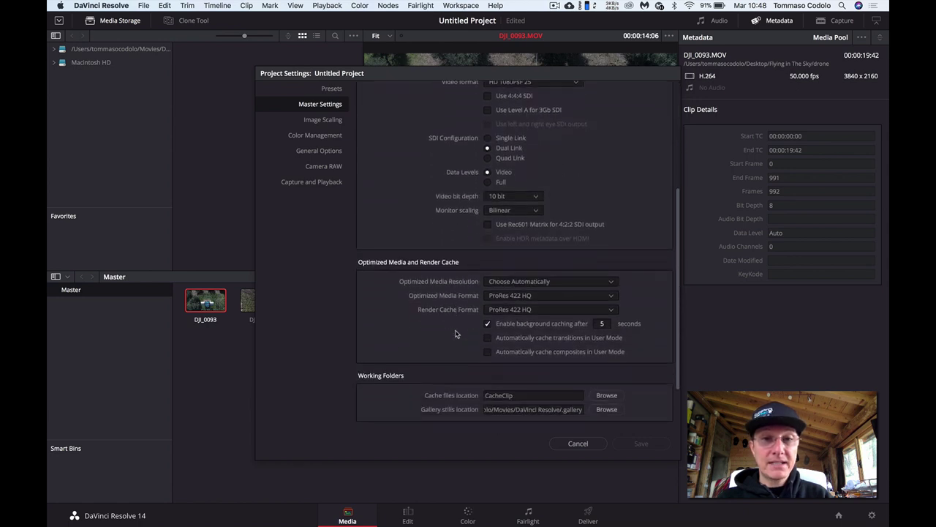
scroll(456, 333, down, 1)
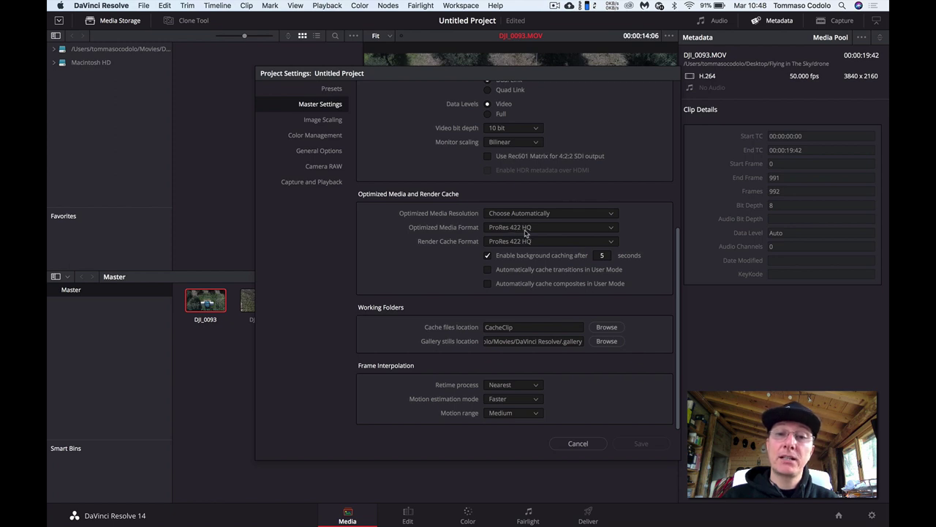
click(613, 228)
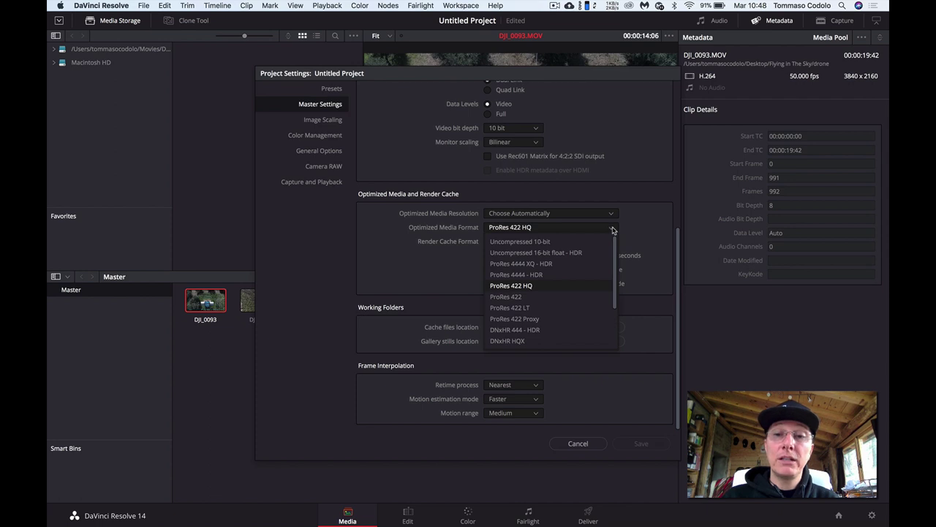
scroll(577, 288, down, 3)
scroll(576, 291, up, 3)
scroll(545, 284, down, 1)
scroll(546, 284, down, 4)
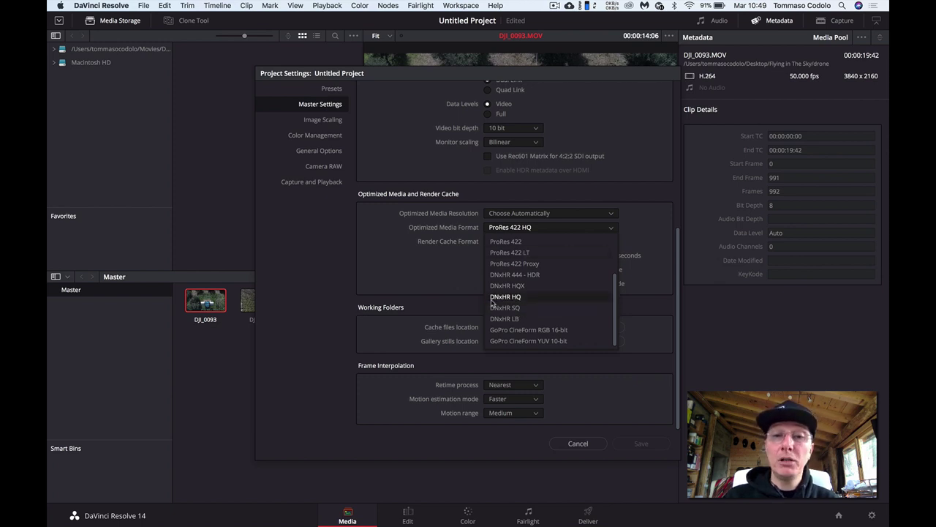
click(445, 265)
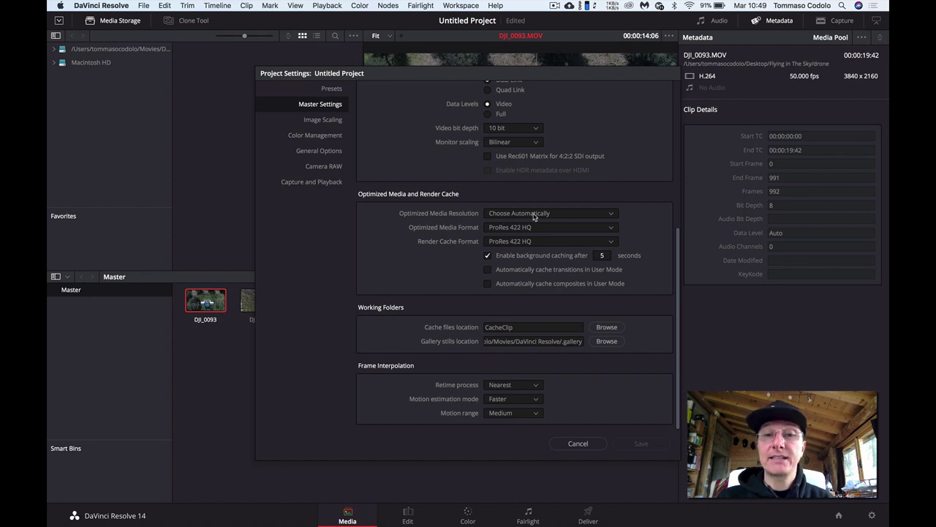
Set Optimized Media Resolution to Quarter and save the project settings.
click(534, 213)
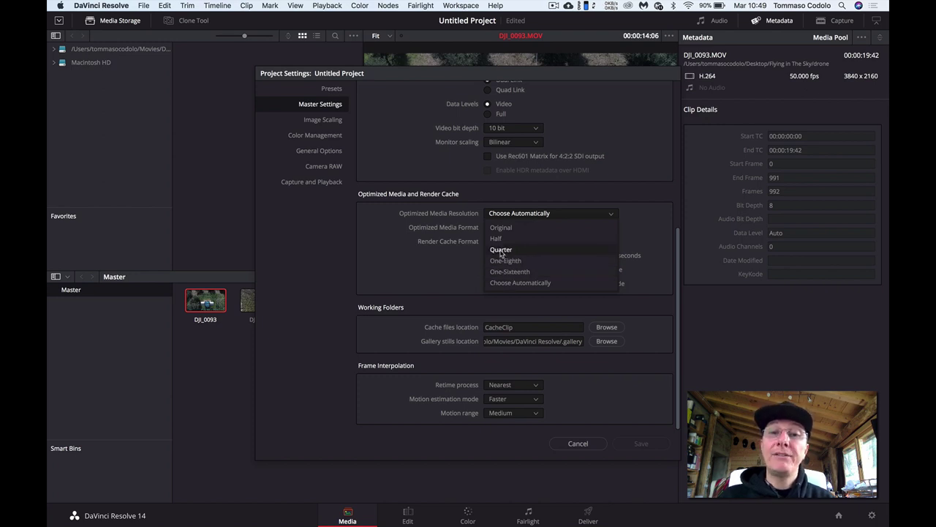
click(501, 251)
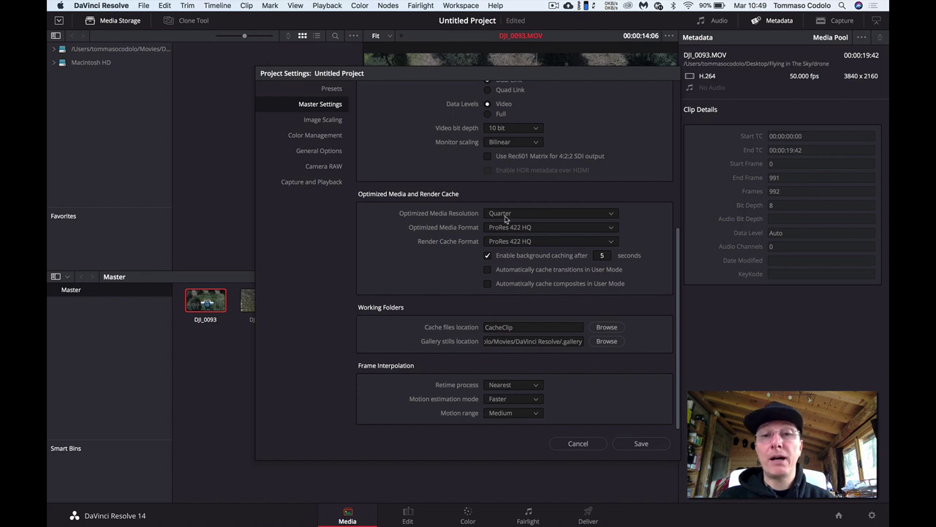
click(644, 446)
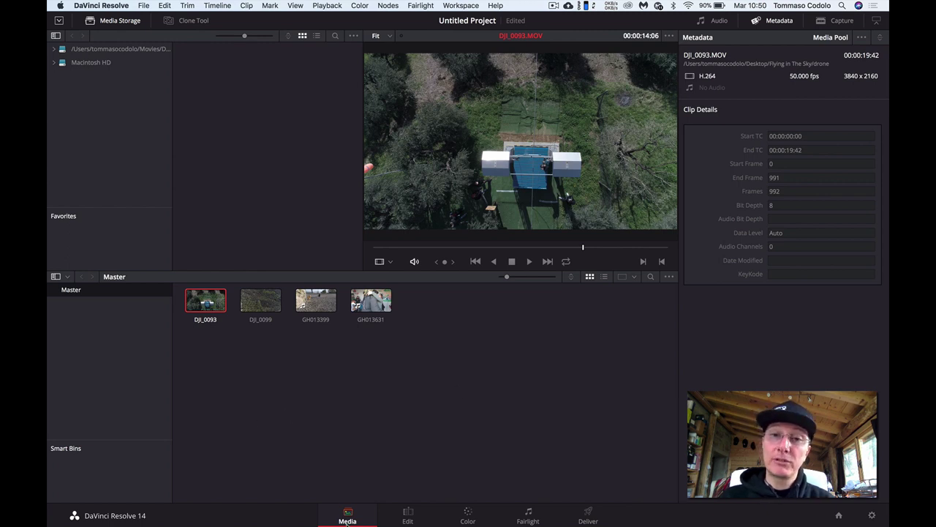
Generate optimized media for DJI_0093, then play it back at about 50 fps.
right_click(207, 304)
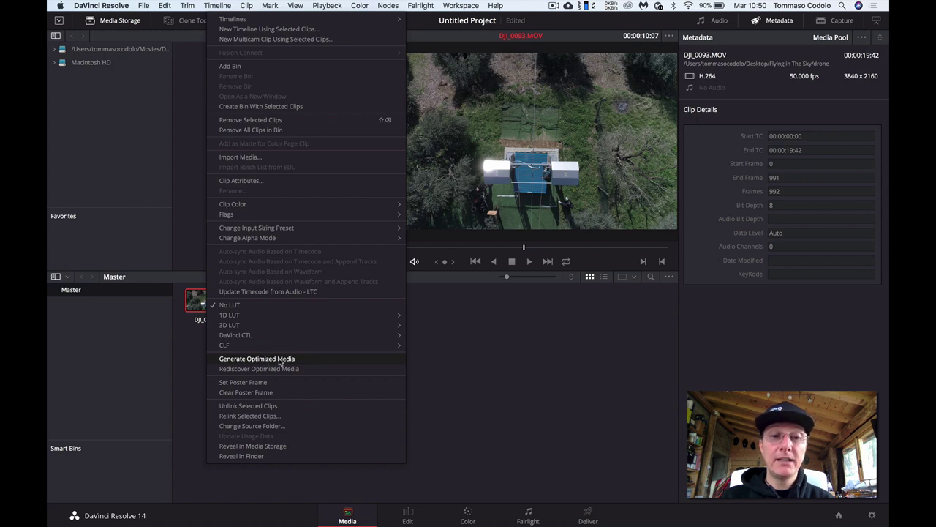
click(279, 360)
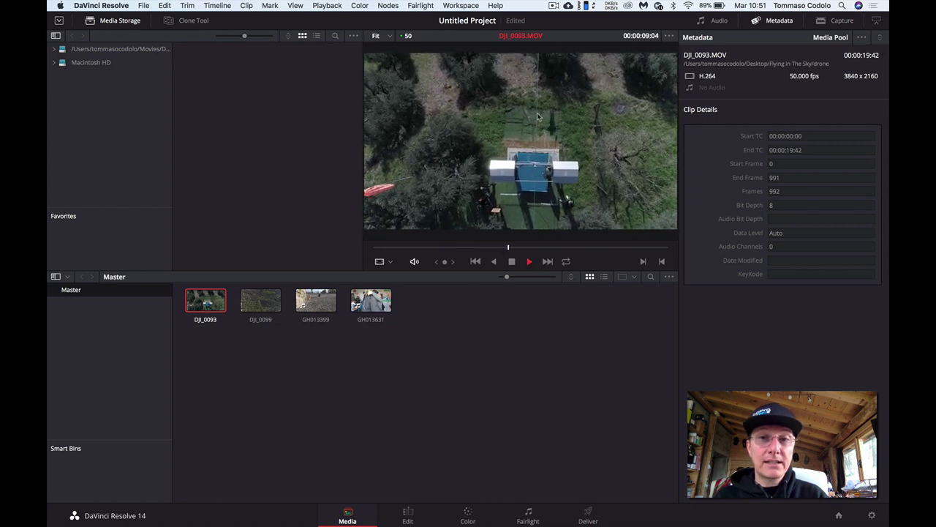
click(512, 247)
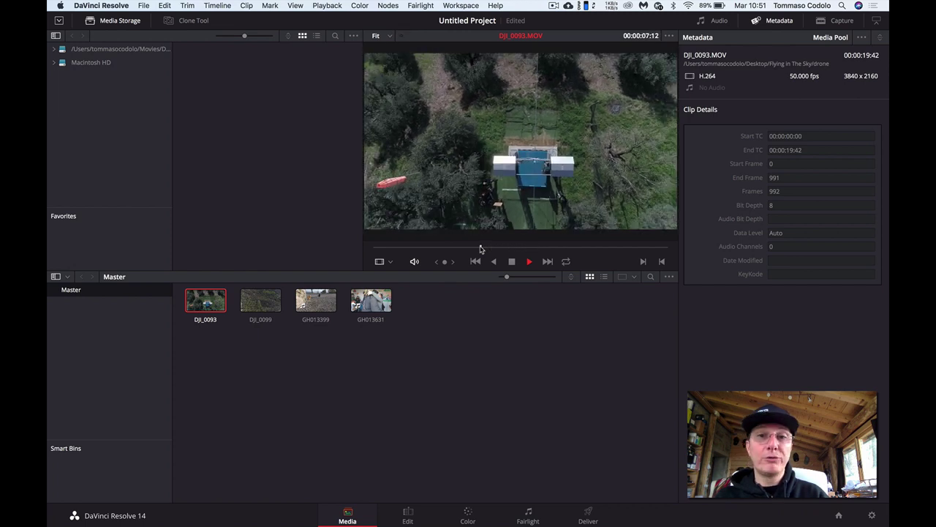
key(l)
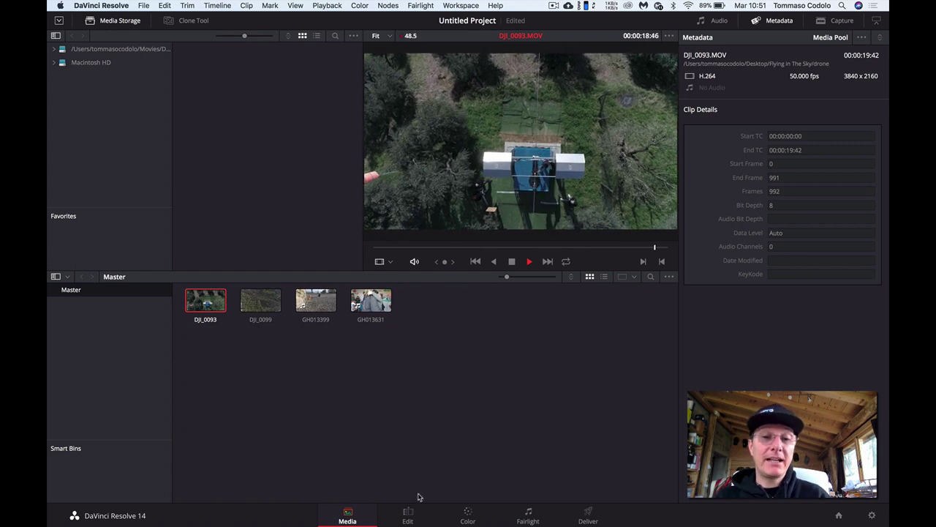
On the Edit page, drop DJI_0093 onto a new Timeline 1, play it from the start, and show the Inspector.
click(410, 514)
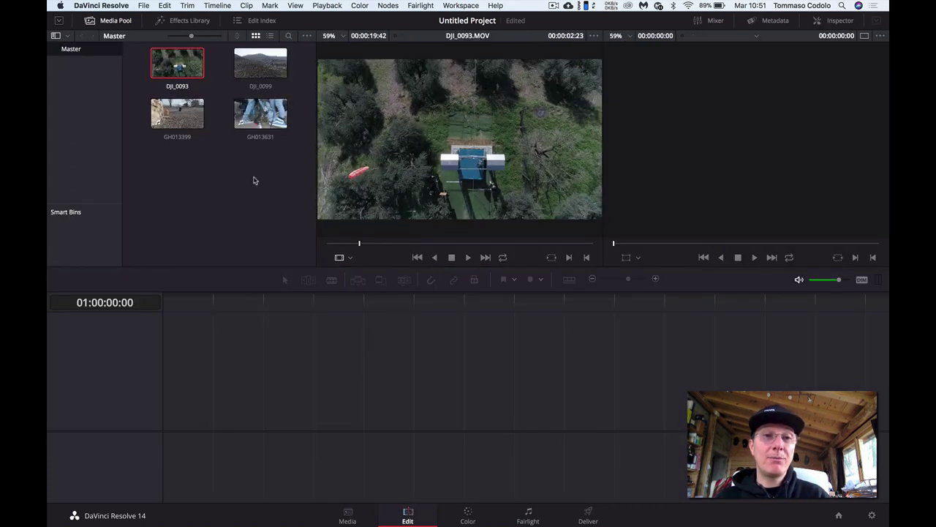
mouse_move(177, 63)
mouse_down()
mouse_move(266, 411)
mouse_move(161, 412)
mouse_up()
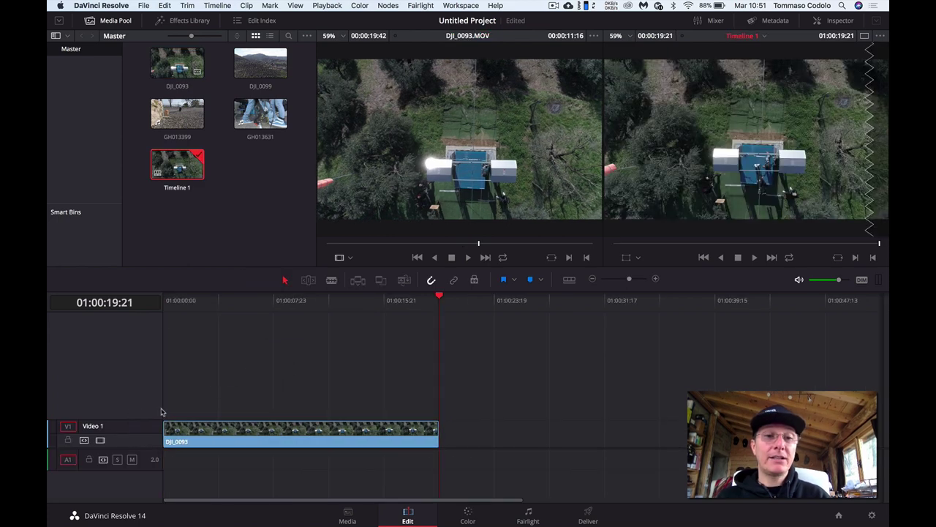
click(165, 305)
key(space)
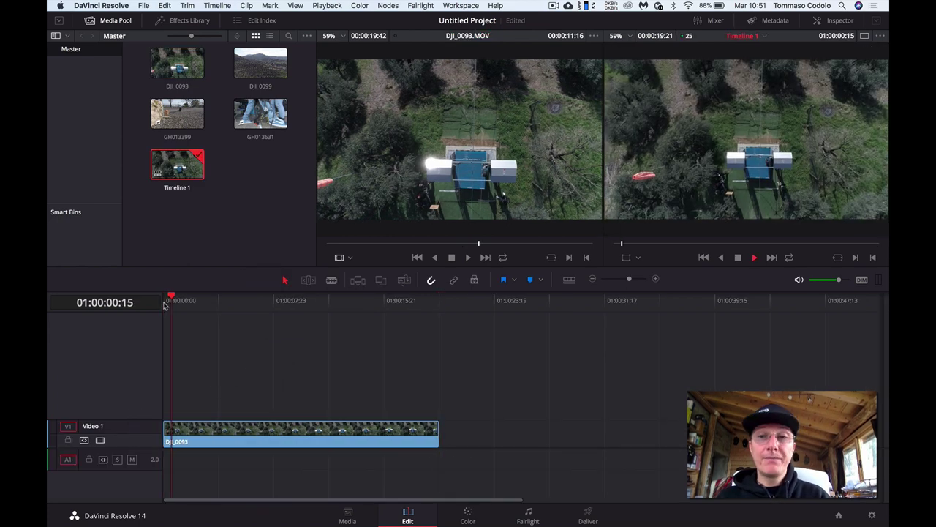
click(841, 22)
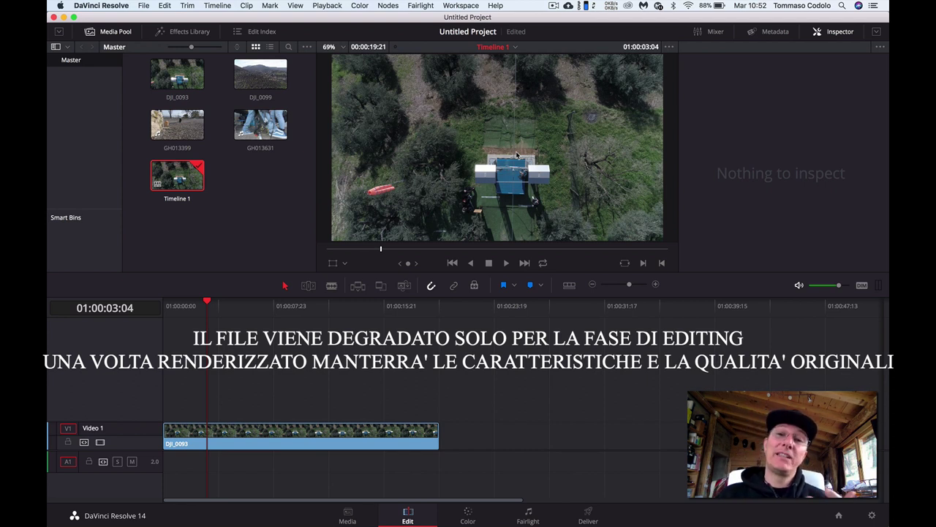
click(319, 5)
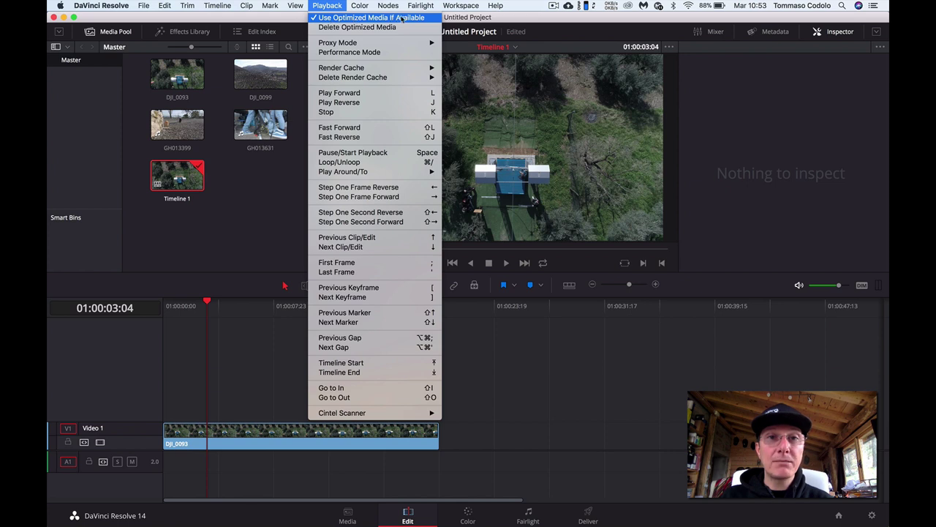
click(373, 17)
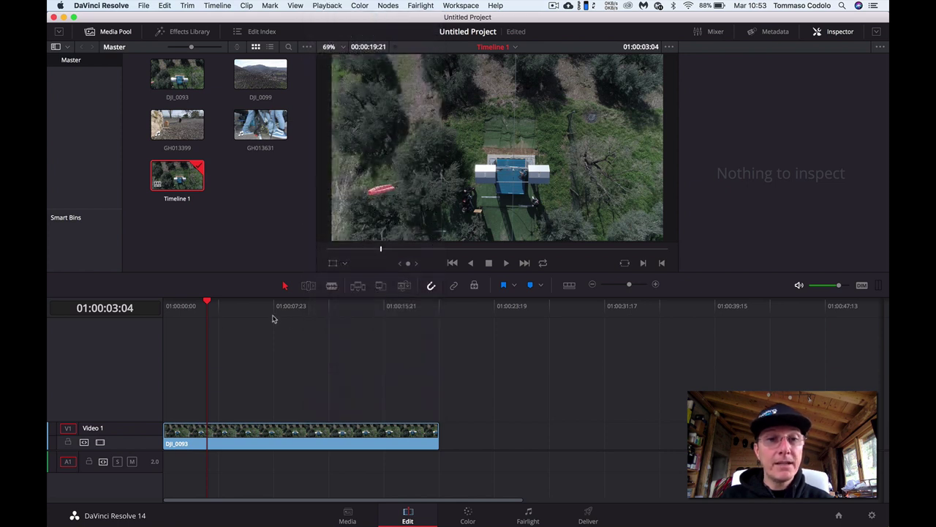
click(210, 306)
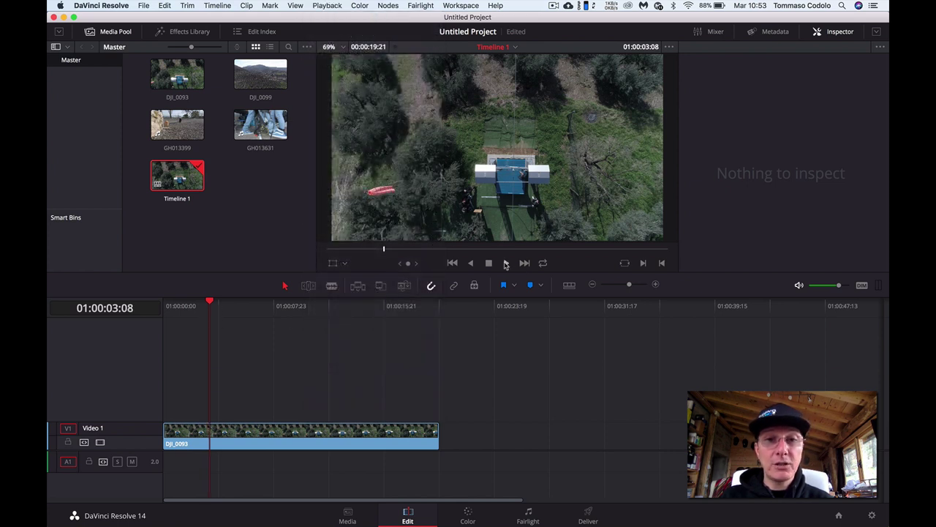
click(505, 264)
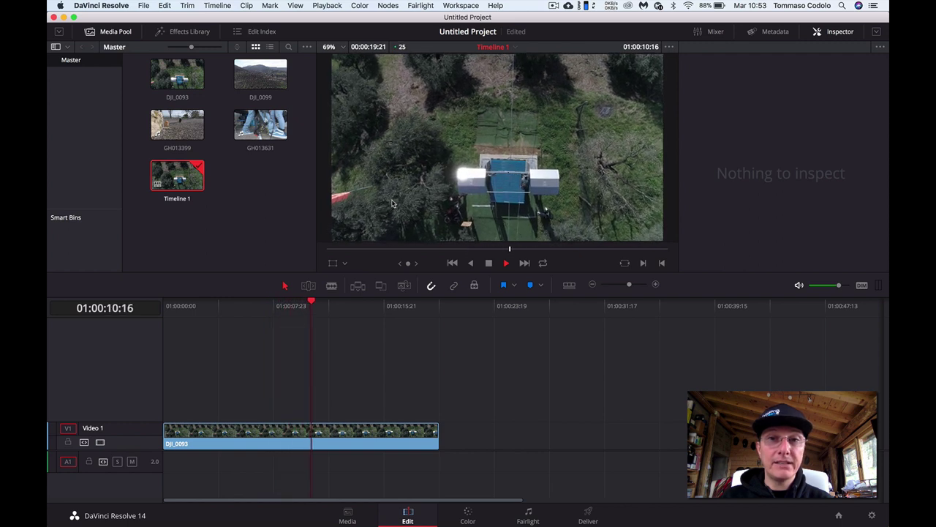
click(491, 261)
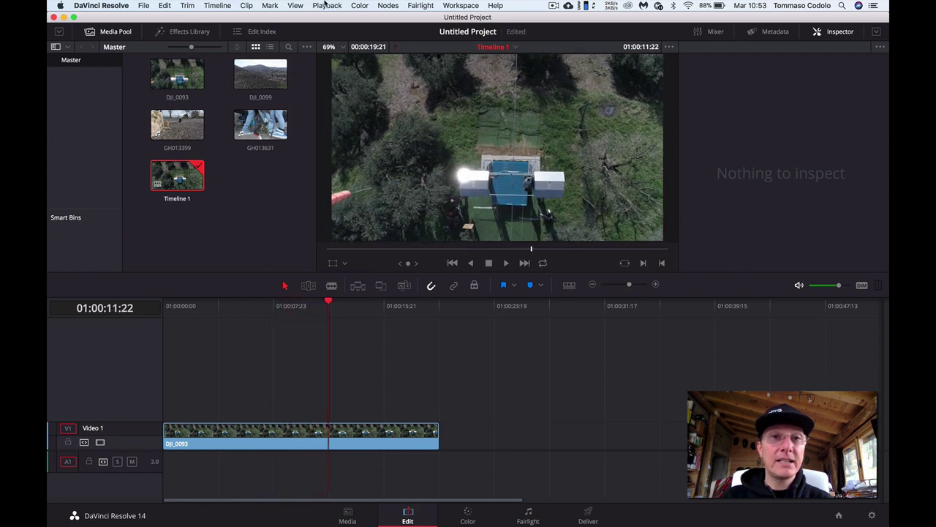
click(327, 5)
click(335, 17)
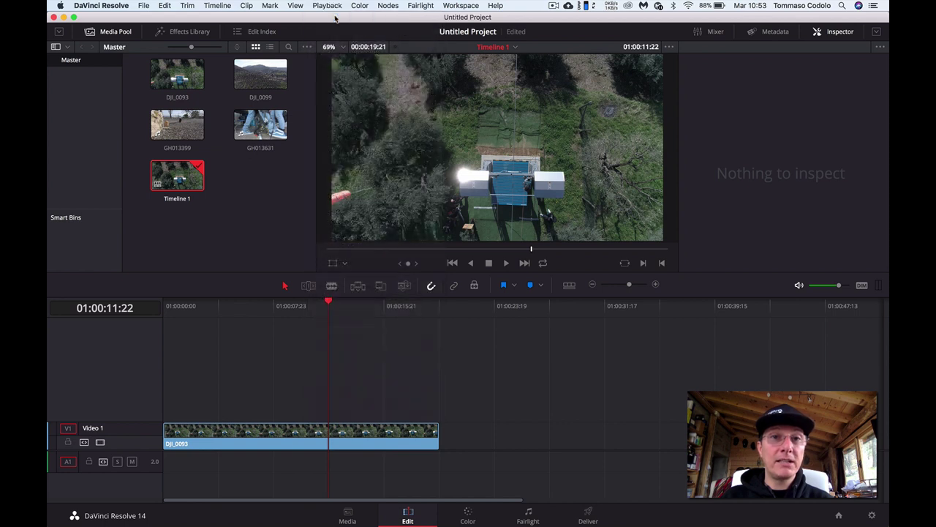
click(289, 304)
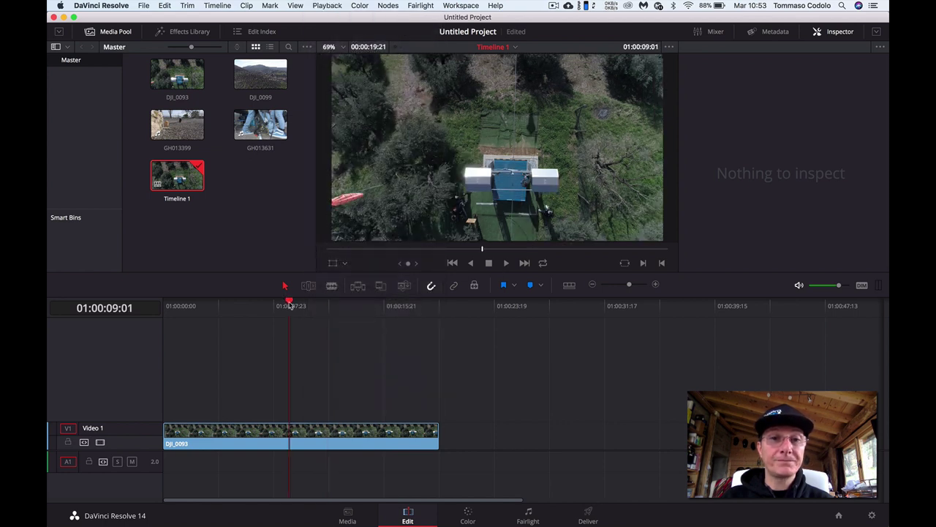
click(506, 264)
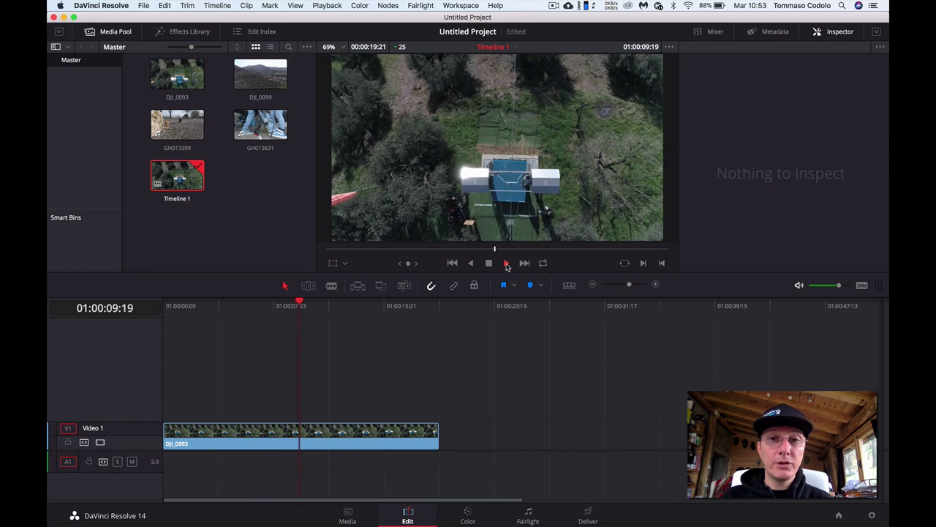
click(488, 263)
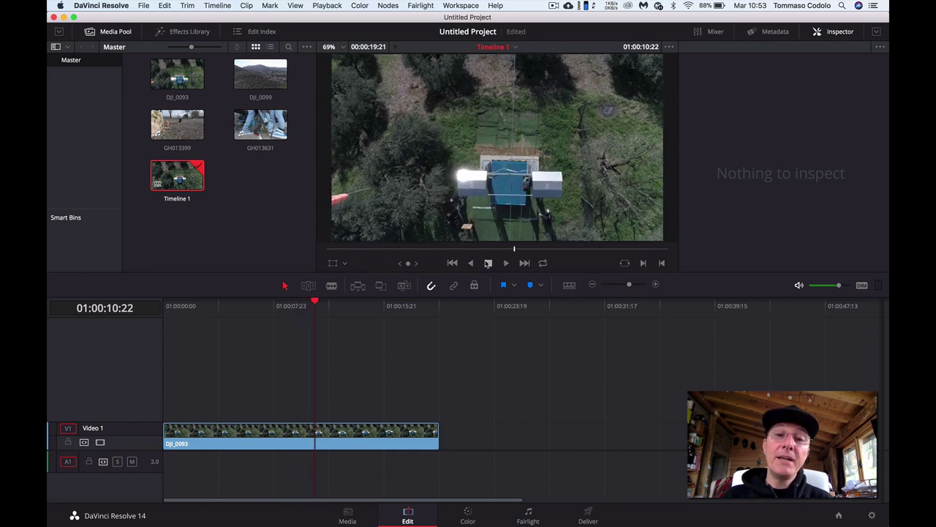